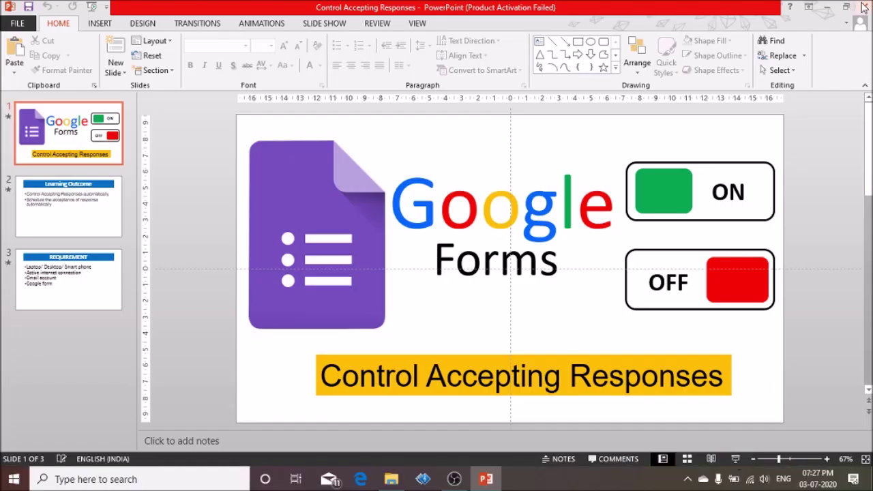
Close the Control Accepting Responses PowerPoint presentation so the Windows desktop shows.
{"action": "left_click", "coordinate": [863, 6]}
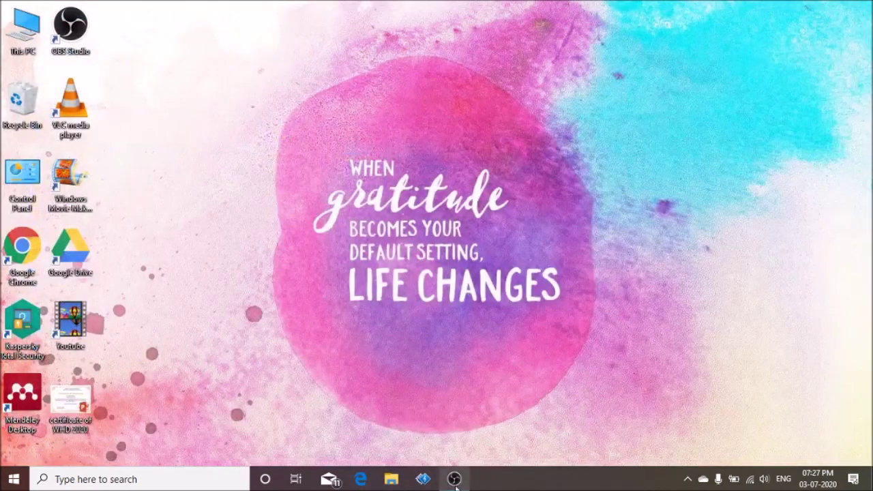
Launch Chrome and go to My Drive from the bookmarks bar.
{"action": "double_click", "coordinate": [31, 277]}
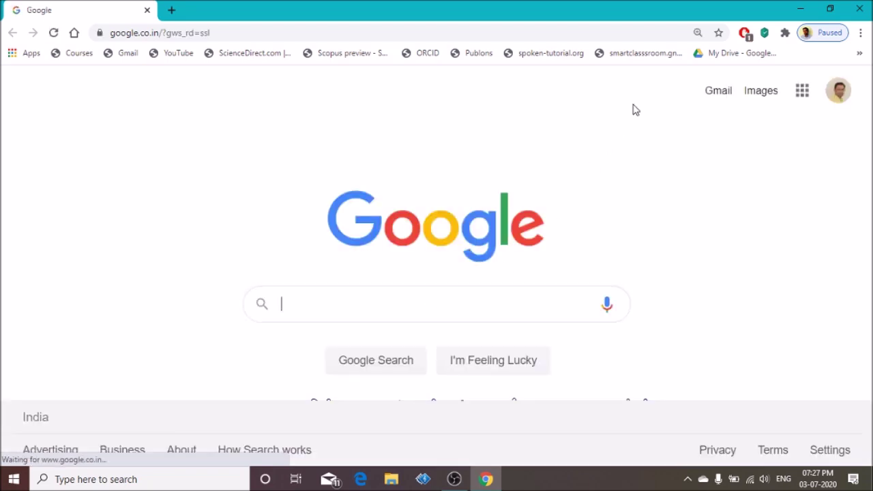
{"action": "left_click", "coordinate": [738, 61]}
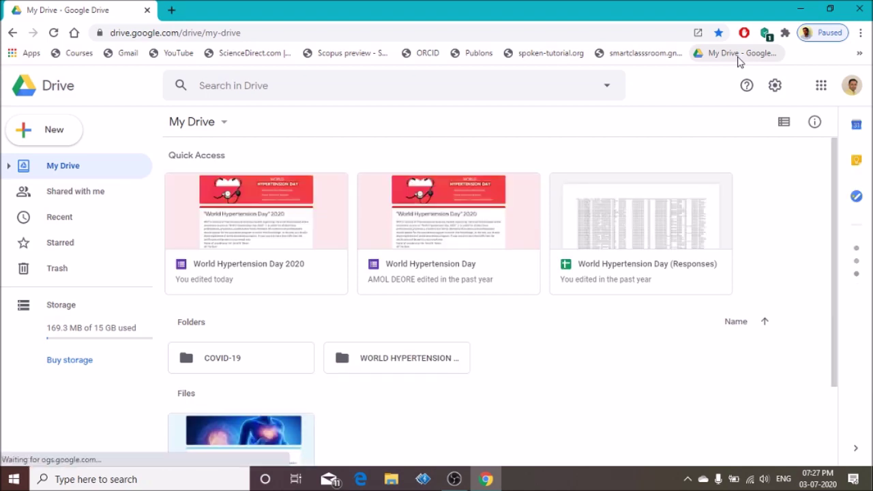
Open the World Hypertension Day 2020 form and browse its four quiz sections worth 50 points.
{"action": "double_click", "coordinate": [253, 222]}
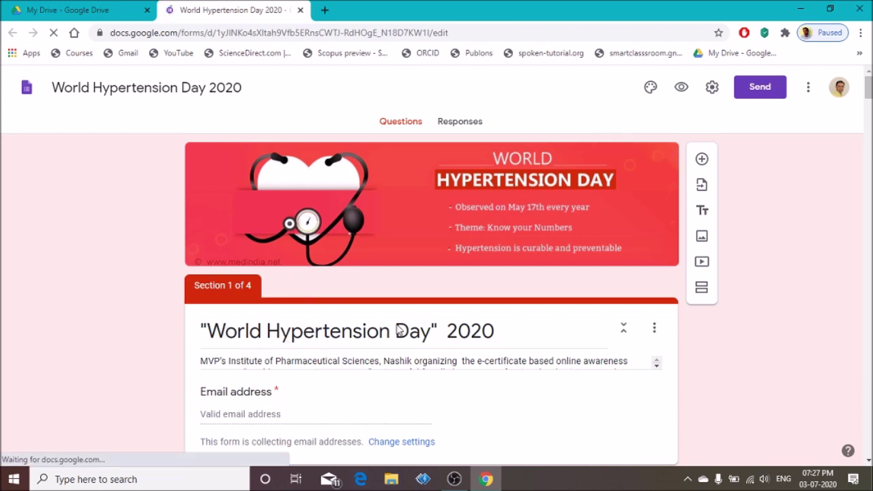
{"action": "scroll", "coordinate": [577, 292], "scroll_direction": "down", "scroll_amount": 10}
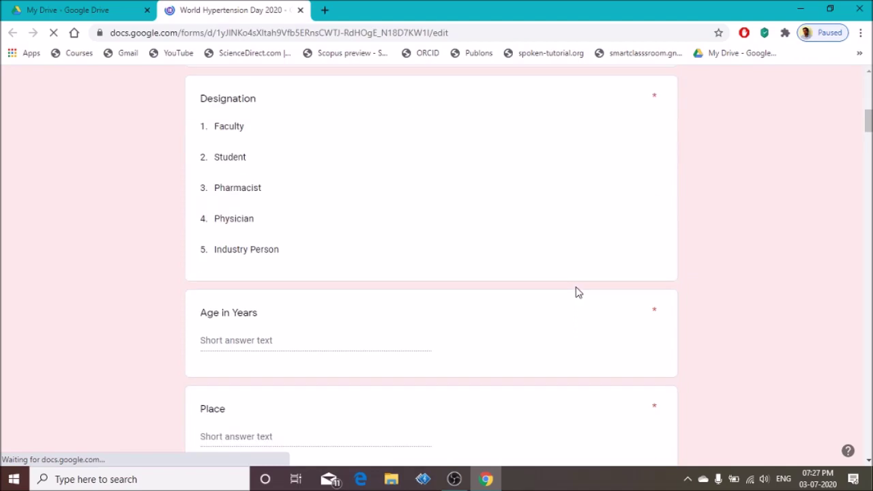
{"action": "scroll", "coordinate": [576, 293], "scroll_direction": "down", "scroll_amount": 10}
{"action": "scroll", "coordinate": [576, 293], "scroll_direction": "up", "scroll_amount": 2}
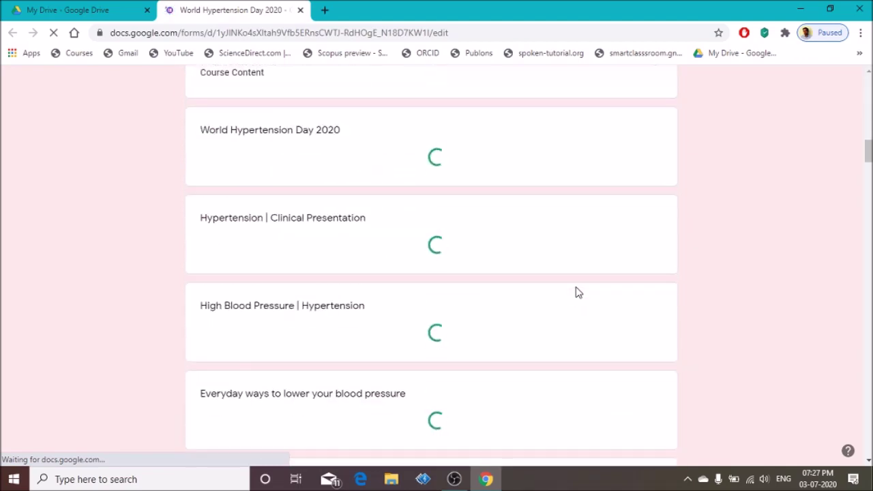
{"action": "scroll", "coordinate": [402, 263], "scroll_direction": "down", "scroll_amount": 3}
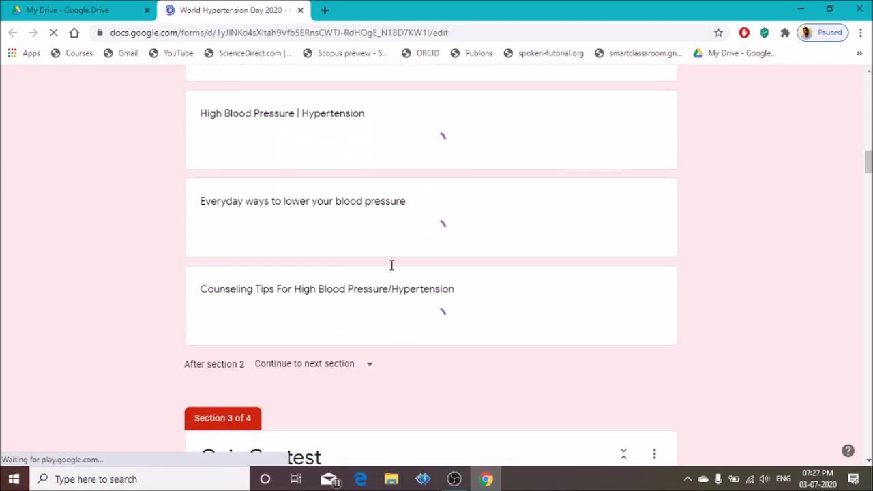
{"action": "scroll", "coordinate": [392, 273], "scroll_direction": "down", "scroll_amount": 4}
{"action": "scroll", "coordinate": [392, 304], "scroll_direction": "down", "scroll_amount": 12}
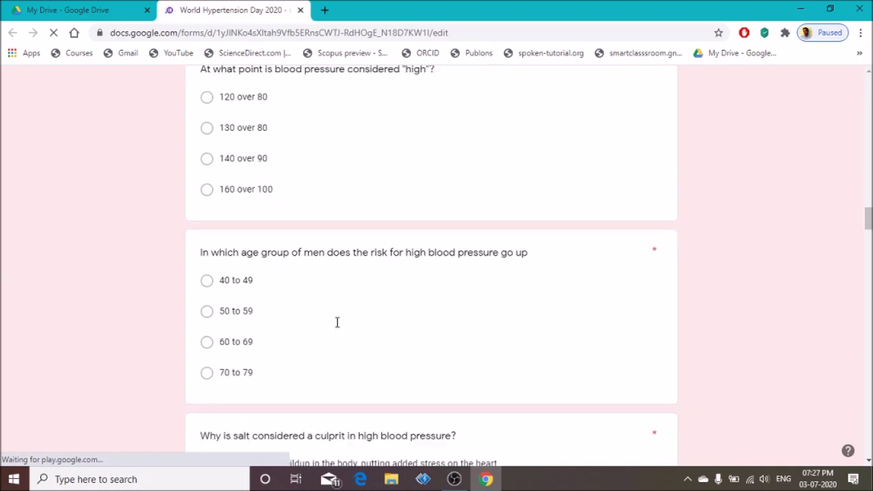
{"action": "scroll", "coordinate": [337, 322], "scroll_direction": "down", "scroll_amount": 15}
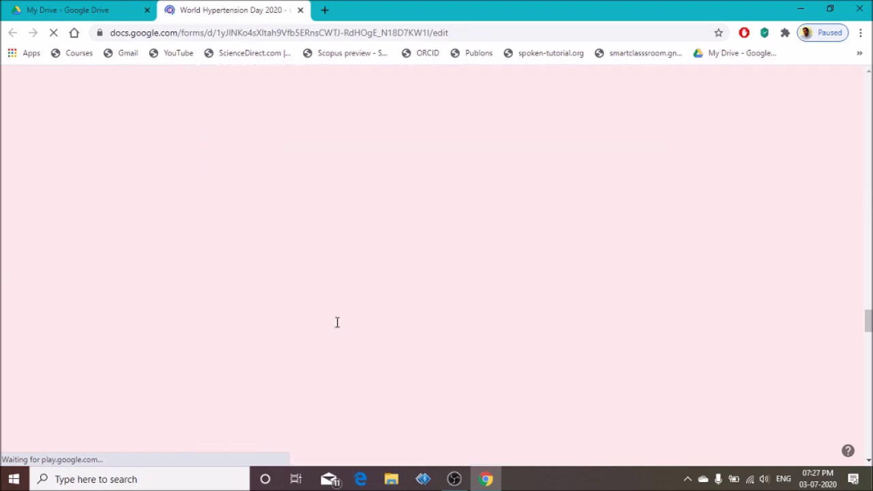
{"action": "scroll", "coordinate": [337, 322], "scroll_direction": "up", "scroll_amount": 10}
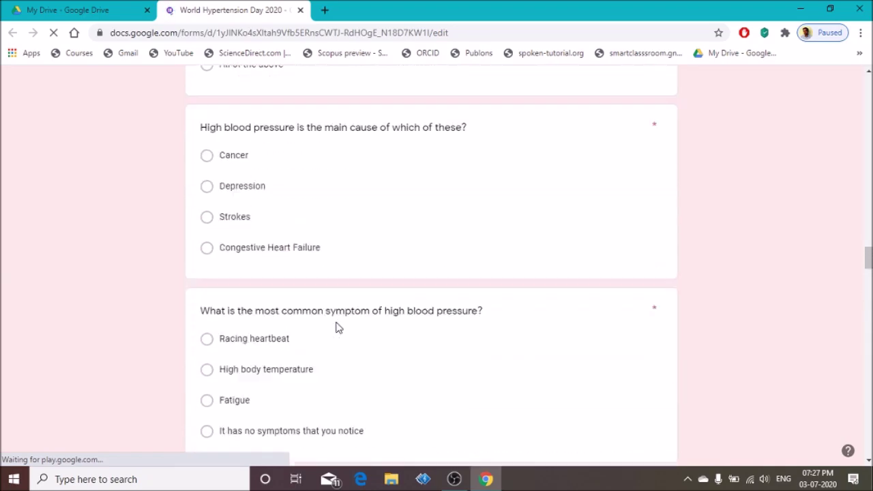
{"action": "scroll", "coordinate": [337, 322], "scroll_direction": "up", "scroll_amount": 20}
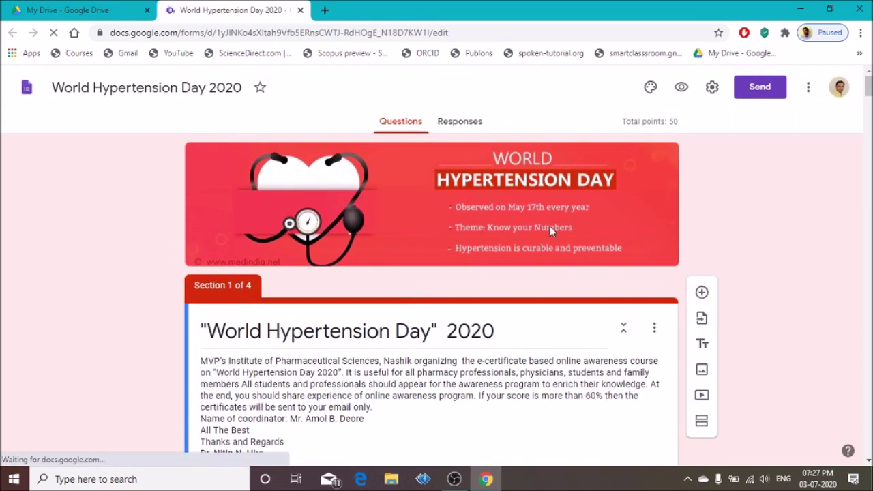
Open the Forms add-on marketplace and scroll to the Control Accepting Responses card.
{"action": "left_click", "coordinate": [808, 90]}
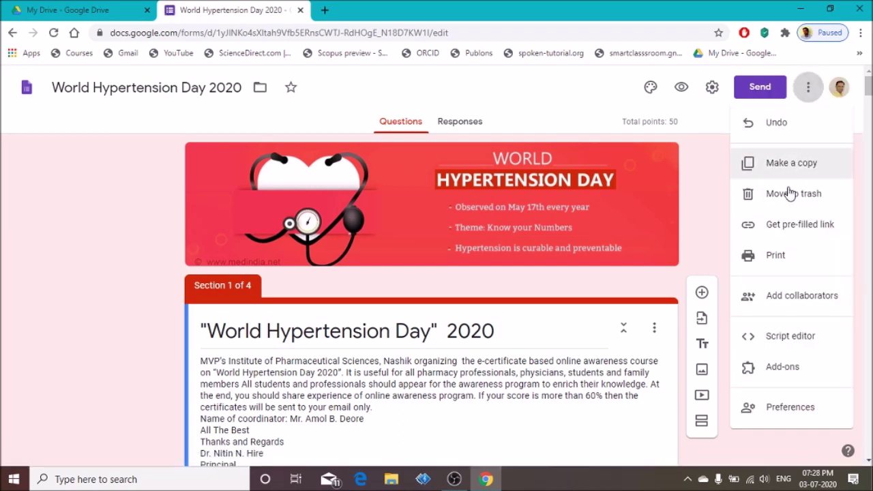
{"action": "left_click", "coordinate": [804, 376]}
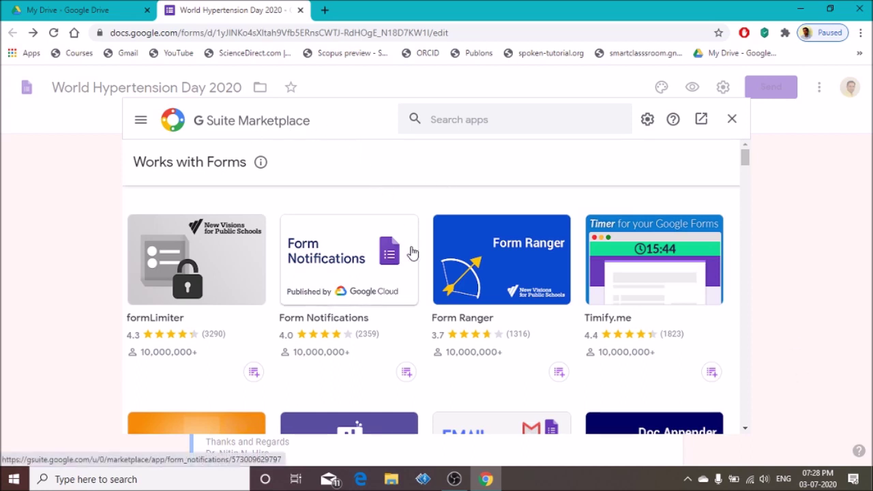
{"action": "scroll", "coordinate": [412, 253], "scroll_direction": "down", "scroll_amount": 8}
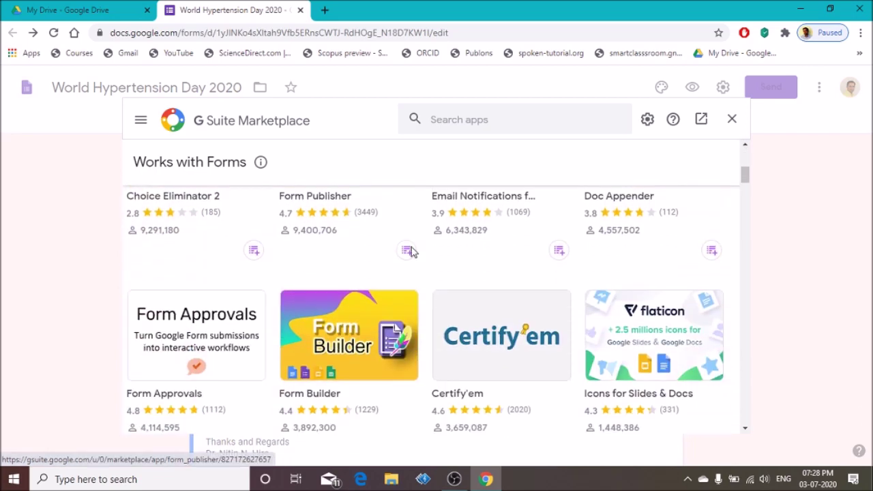
{"action": "scroll", "coordinate": [412, 253], "scroll_direction": "down", "scroll_amount": 4}
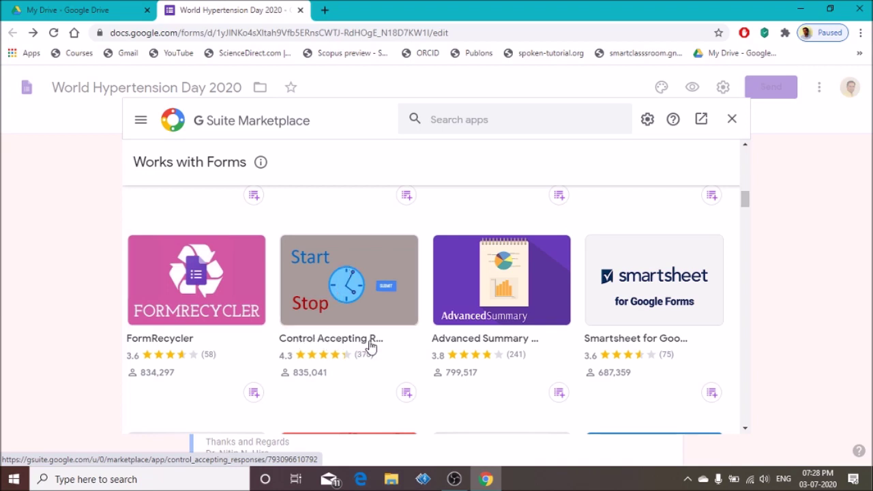
Install Control Accepting Responses, choosing the account and allowing its access.
{"action": "left_click", "coordinate": [350, 280]}
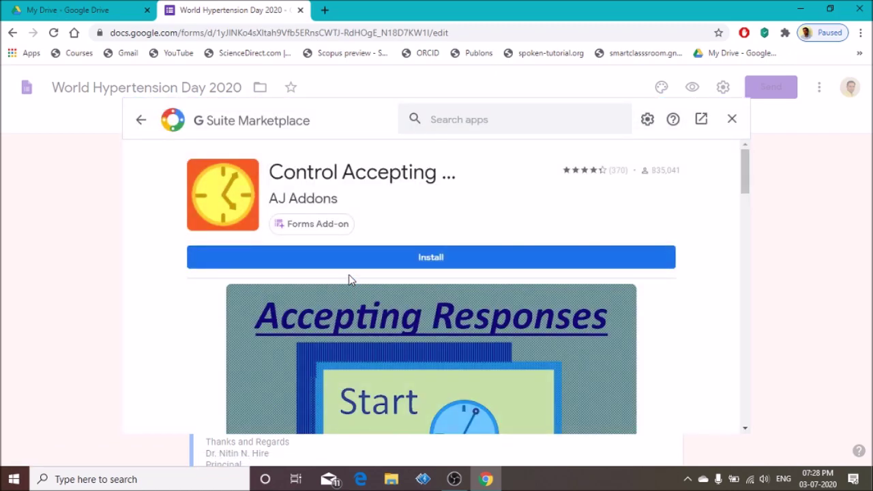
{"action": "left_click", "coordinate": [420, 262]}
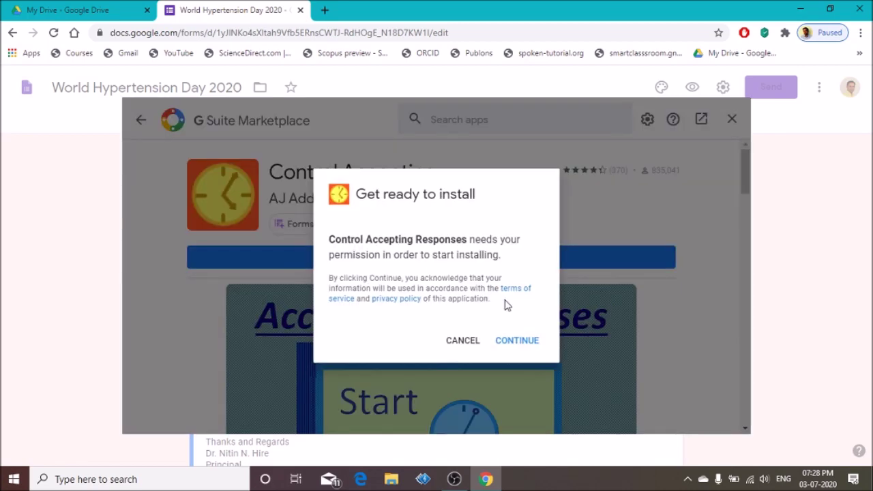
{"action": "left_click", "coordinate": [512, 349]}
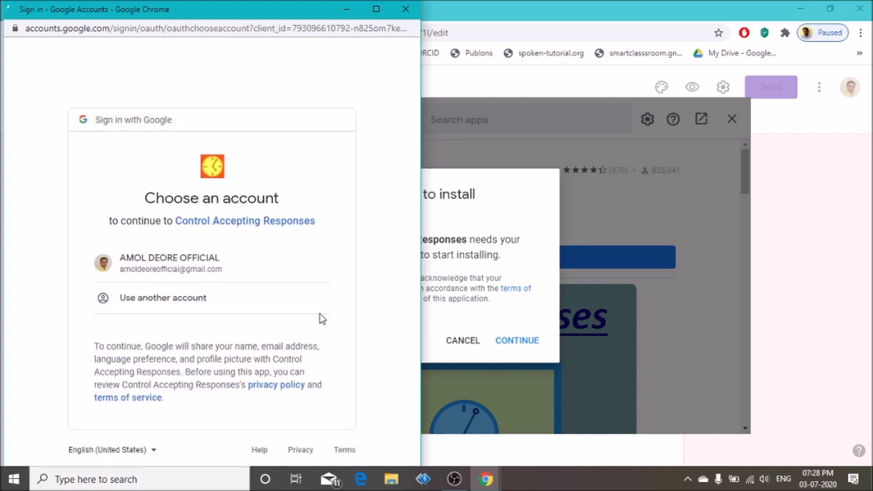
{"action": "left_click", "coordinate": [187, 267]}
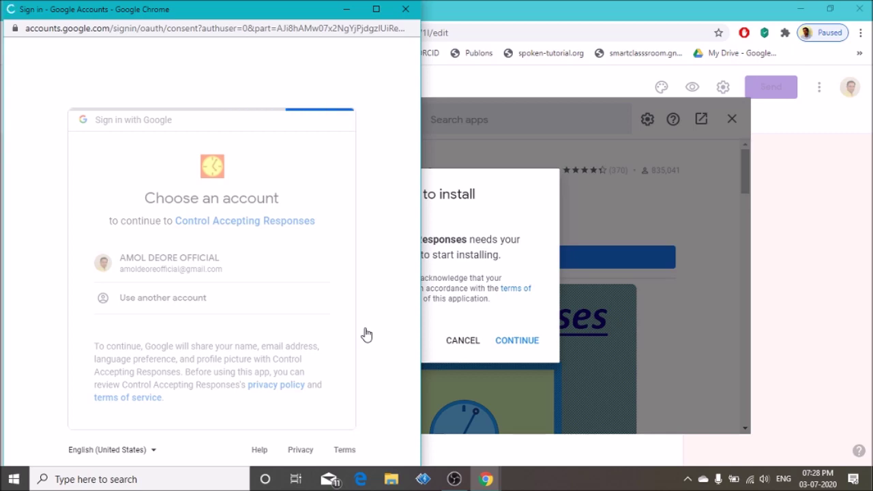
{"action": "scroll", "coordinate": [365, 334], "scroll_direction": "down", "scroll_amount": 5}
{"action": "left_click", "coordinate": [295, 404]}
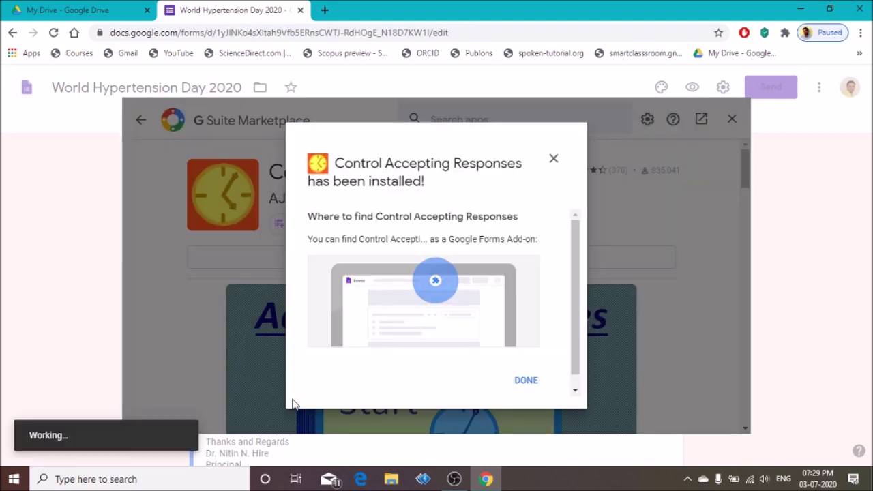
Dismiss the installed confirmation and close the G Suite Marketplace window.
{"action": "left_click", "coordinate": [523, 386]}
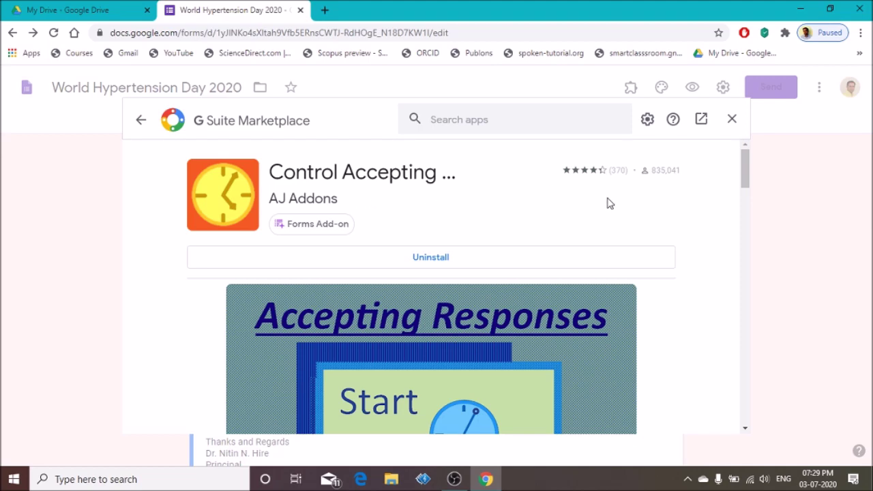
{"action": "scroll", "coordinate": [674, 234], "scroll_direction": "down", "scroll_amount": 5}
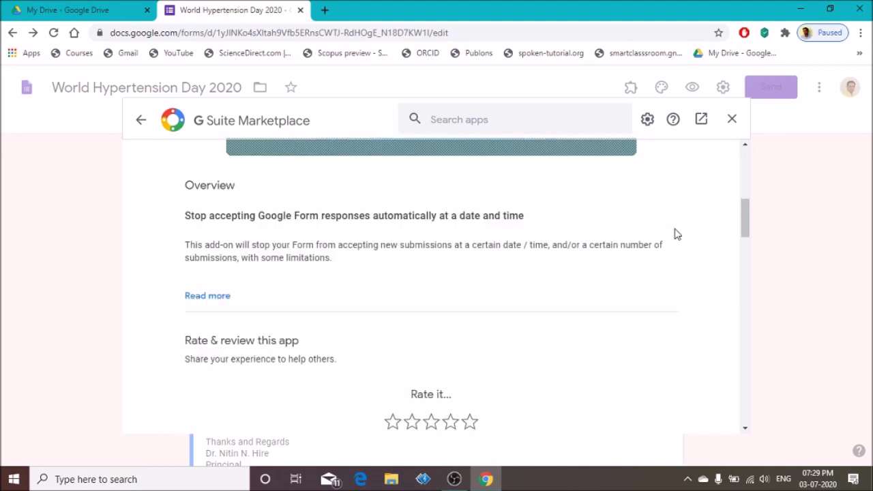
{"action": "scroll", "coordinate": [675, 234], "scroll_direction": "up", "scroll_amount": 5}
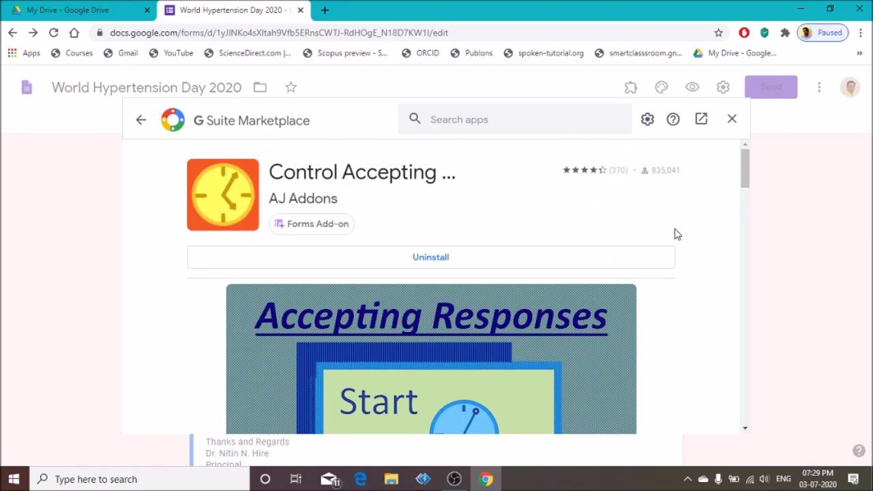
{"action": "left_click", "coordinate": [733, 122]}
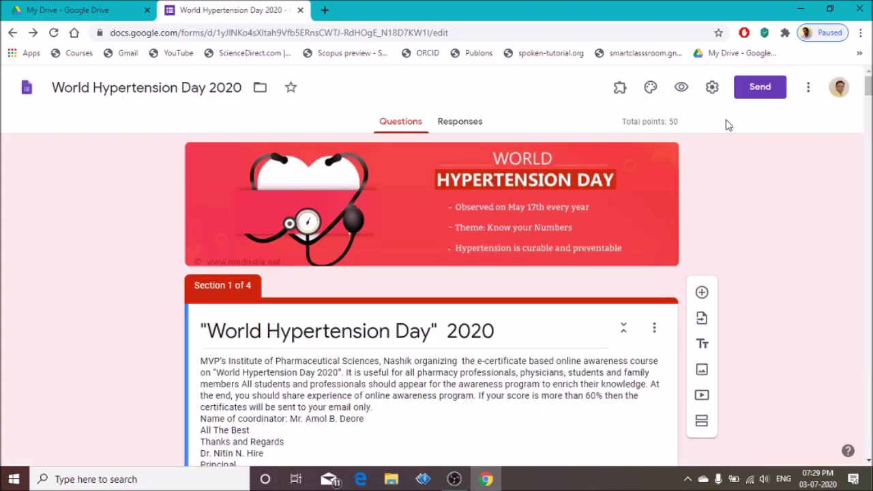
Open Control Accepting Responses' Settings and Info from the Add-ons menu.
{"action": "left_click", "coordinate": [620, 89]}
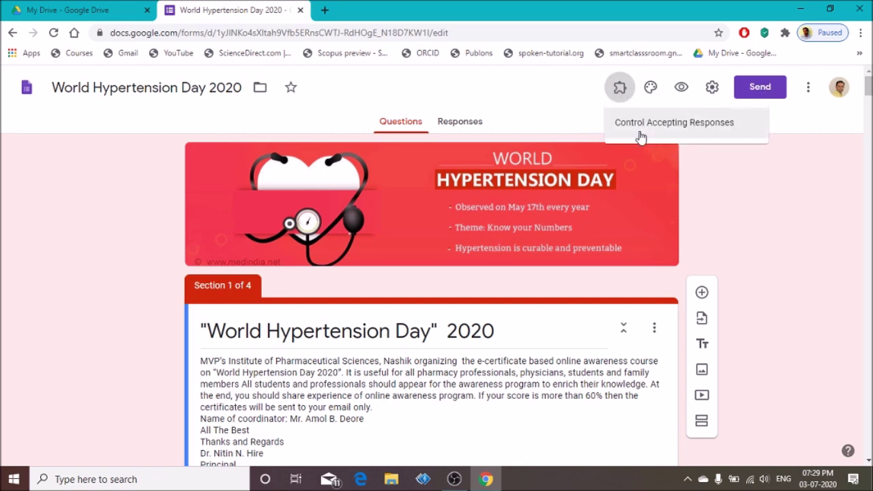
{"action": "left_click", "coordinate": [721, 129]}
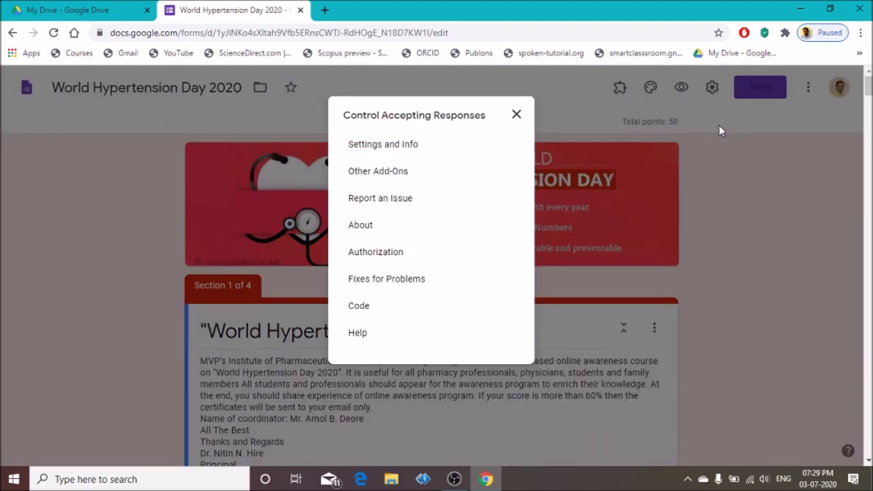
{"action": "left_click", "coordinate": [399, 146]}
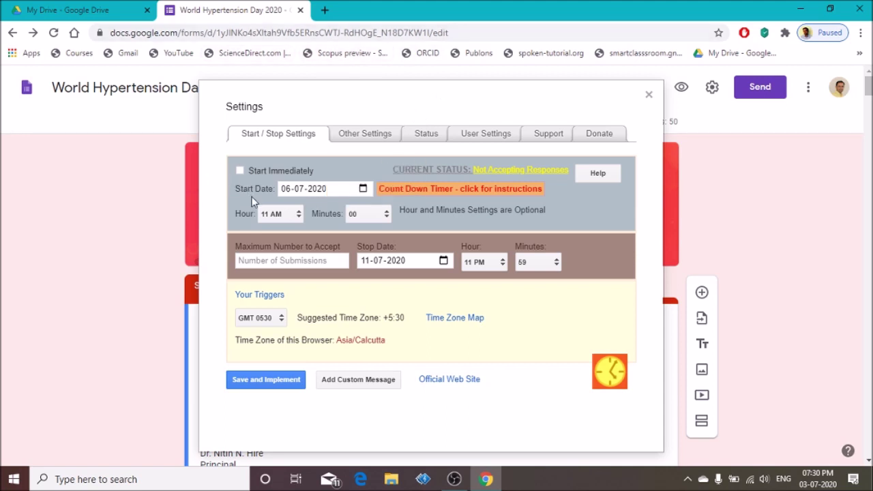
Set the start date to 06-07-2020, keeping the start hour at 11 AM.
{"action": "left_click", "coordinate": [317, 189]}
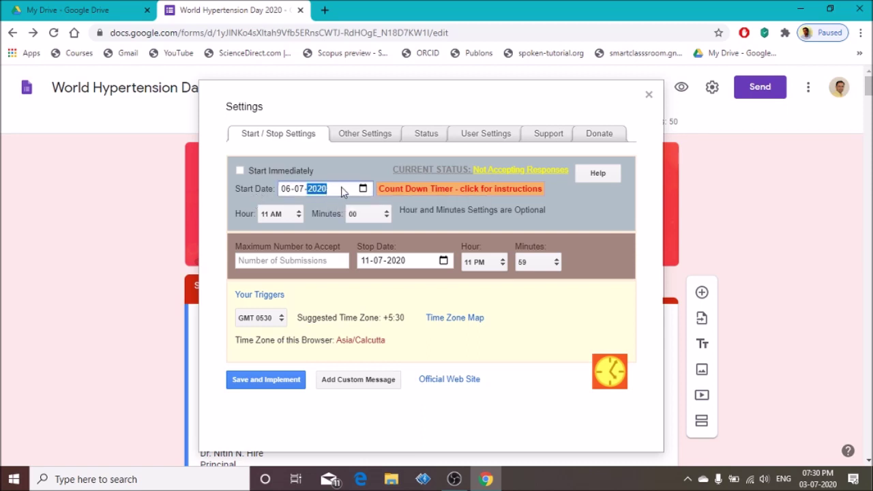
{"action": "left_click", "coordinate": [364, 190]}
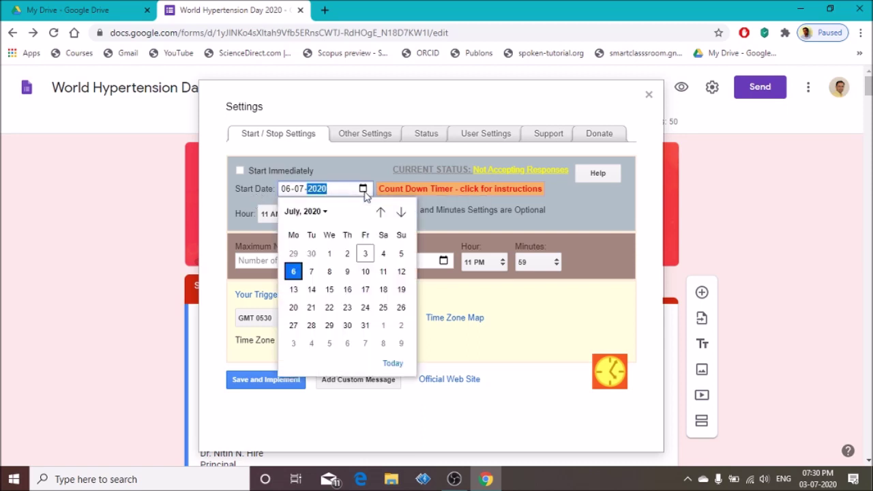
{"action": "left_click", "coordinate": [293, 272]}
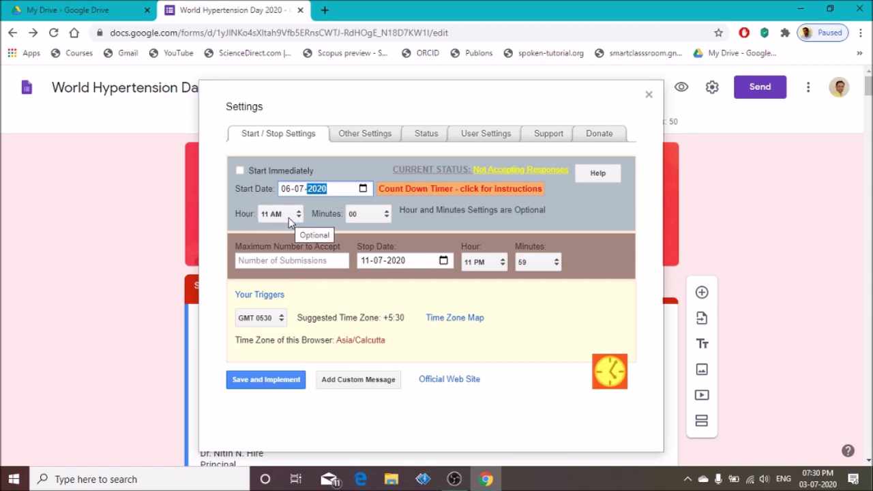
{"action": "left_click", "coordinate": [445, 218]}
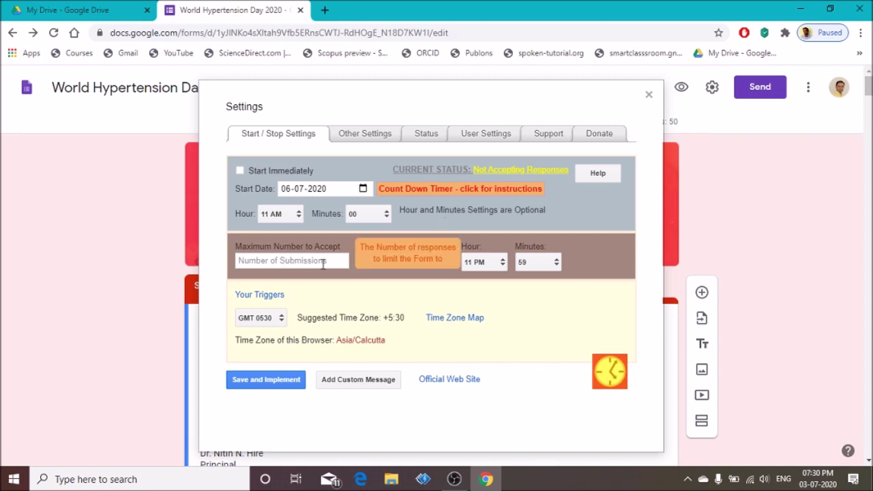
{"action": "left_click", "coordinate": [292, 257]}
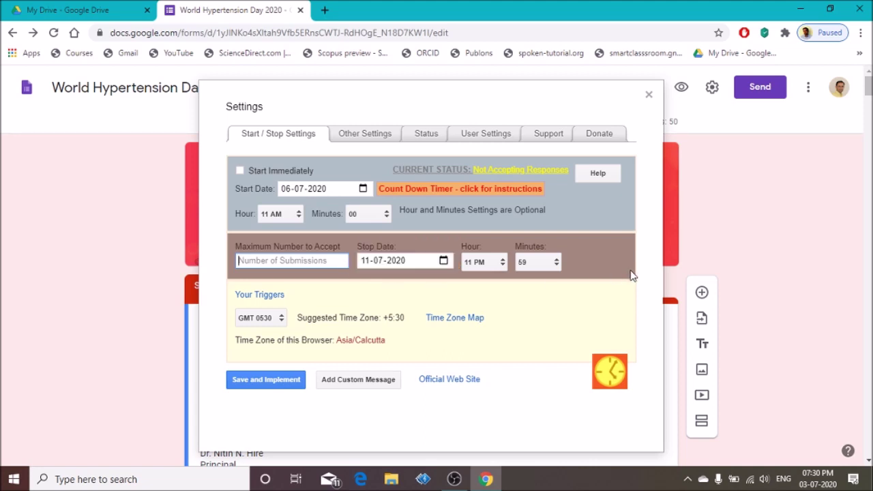
Set the stop date to 13-07-2020 with the stop hour at 11 AM.
{"action": "left_click", "coordinate": [418, 264]}
{"action": "left_click", "coordinate": [441, 265]}
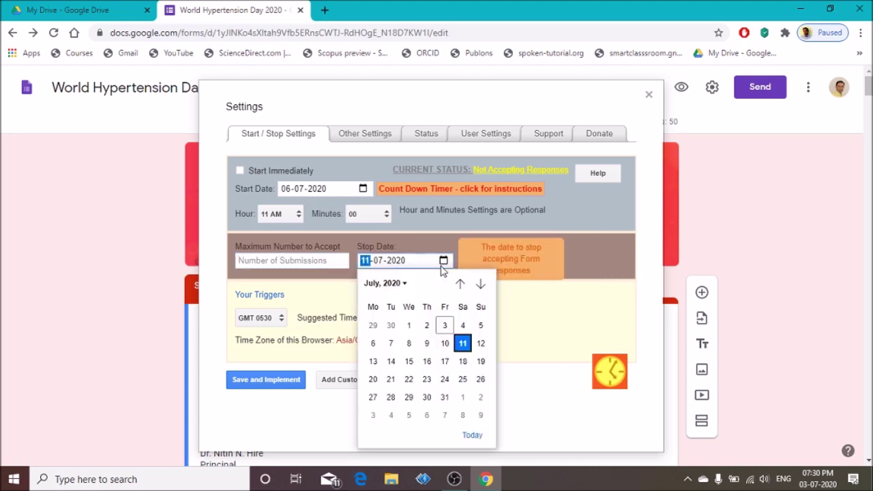
{"action": "left_click", "coordinate": [373, 362]}
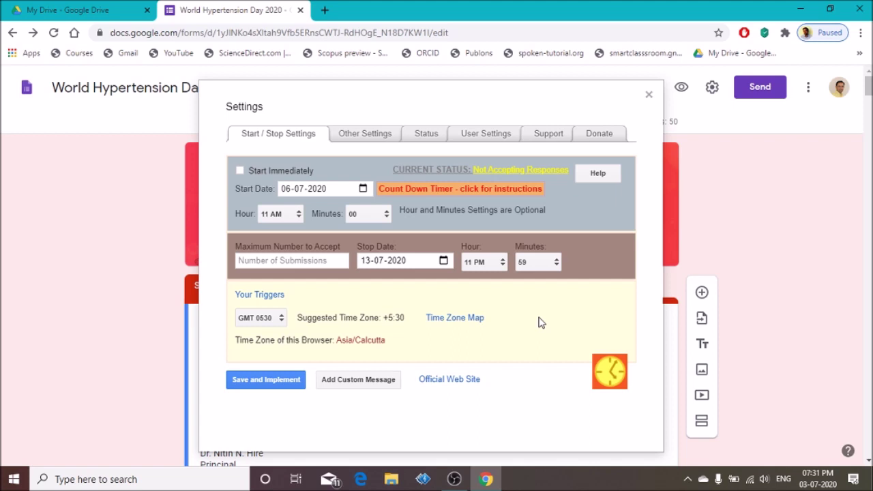
{"action": "left_click", "coordinate": [502, 264]}
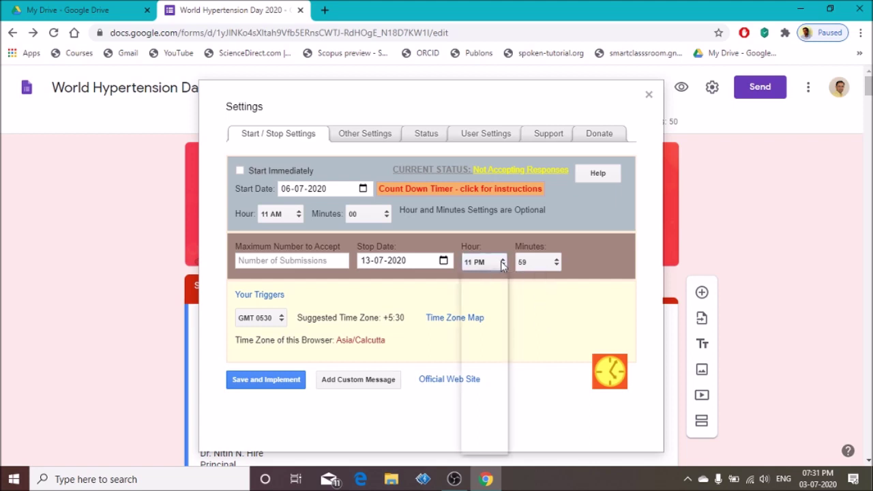
{"action": "scroll", "coordinate": [485, 444], "scroll_direction": "down", "scroll_amount": 1}
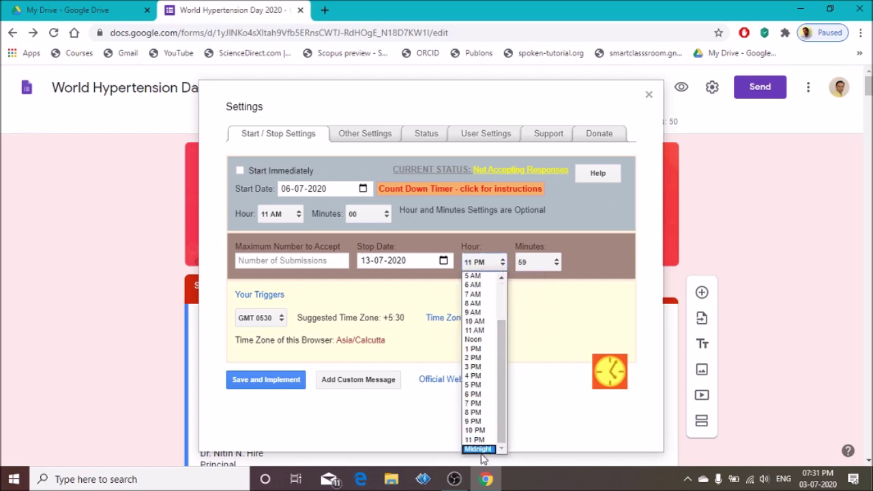
{"action": "left_click", "coordinate": [493, 331]}
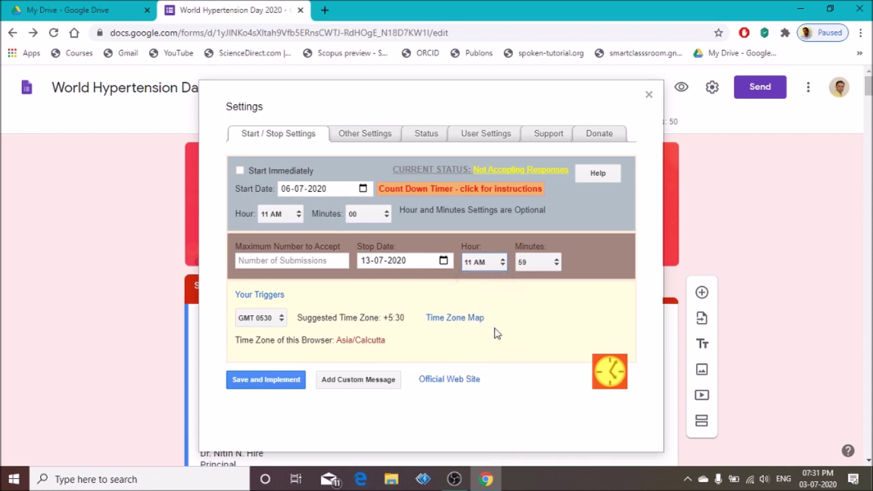
{"action": "left_click", "coordinate": [626, 265]}
{"action": "left_click", "coordinate": [365, 137]}
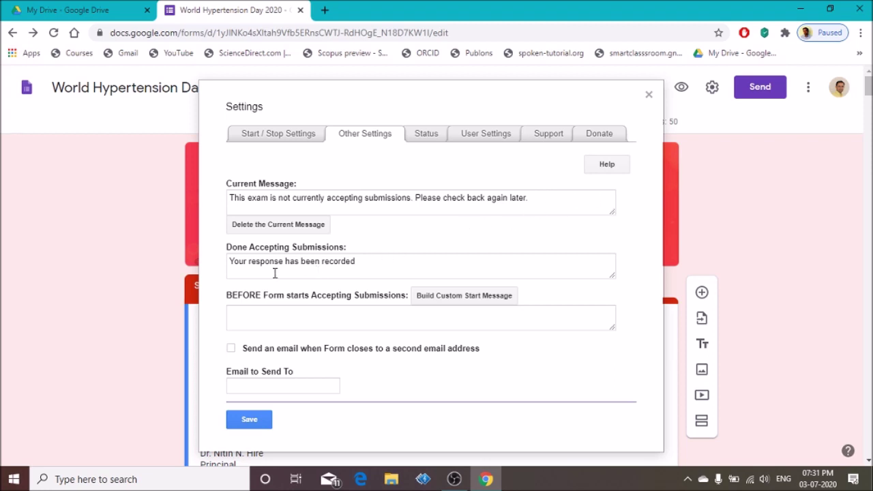
Check the 'Your response has been recorded.' message and move into the blank before-start message box.
{"action": "left_click", "coordinate": [378, 261]}
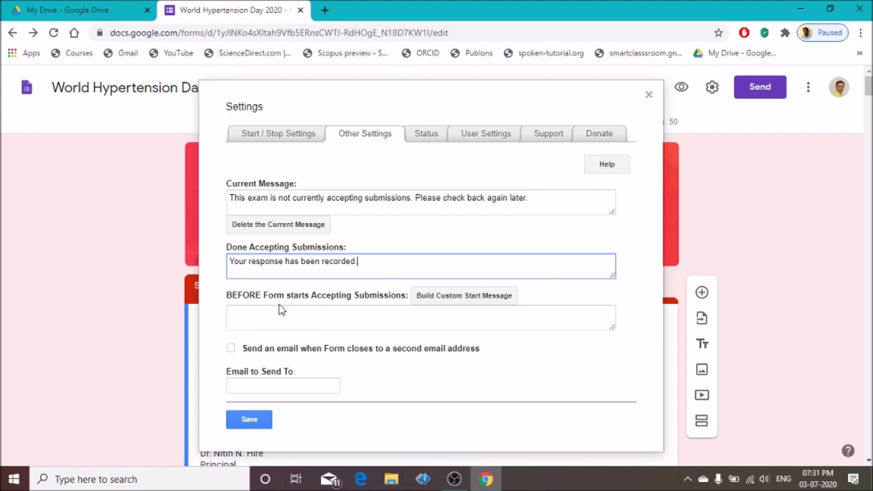
{"action": "left_click", "coordinate": [387, 315]}
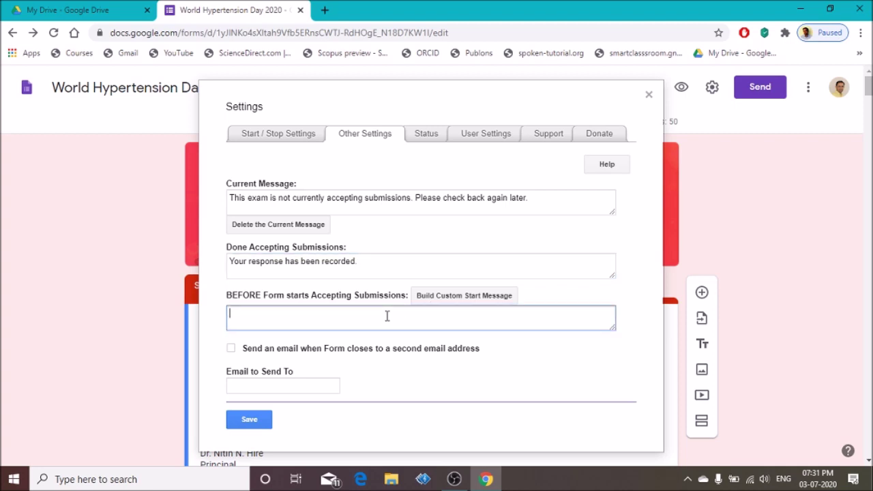
Enter the before-opening message 'Acceptance of form will start from 6th July until 13th July 11 am onwards', correcting spelling errors.
{"action": "type", "text": "Acceptance of respopnse"}
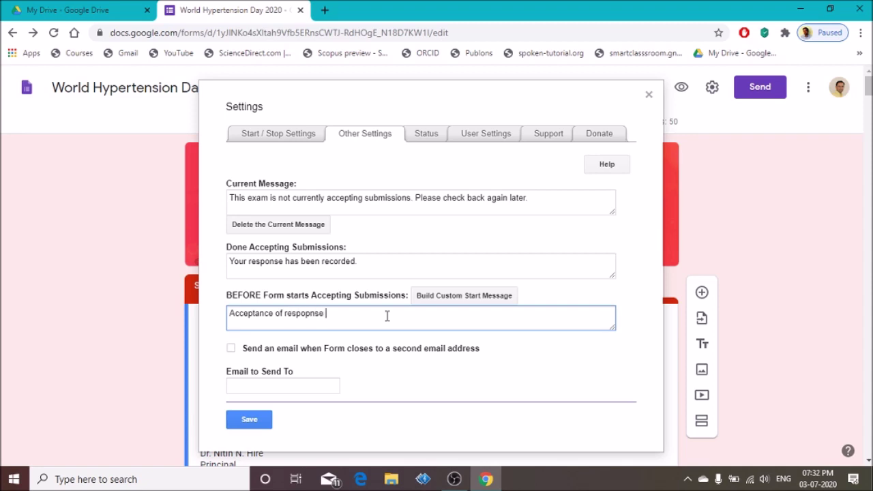
{"action": "right_click", "coordinate": [302, 315]}
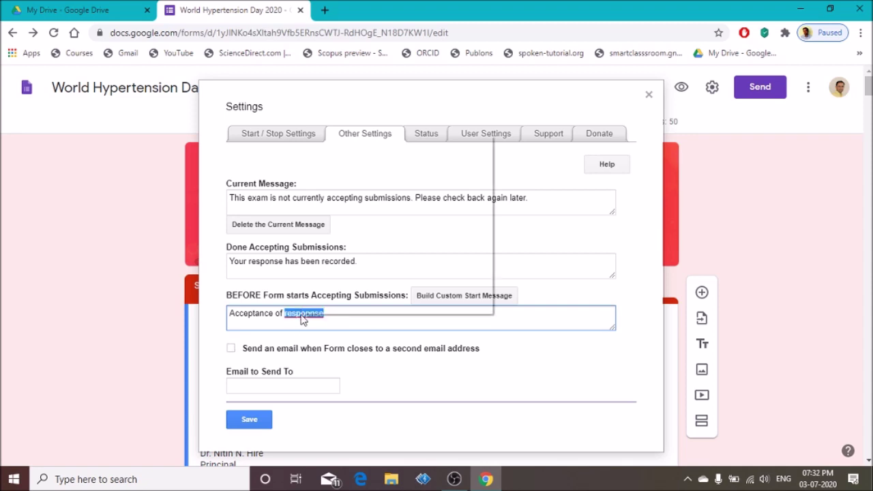
{"action": "left_click", "coordinate": [360, 152]}
{"action": "double_click", "coordinate": [300, 314]}
{"action": "type", "text": "form"}
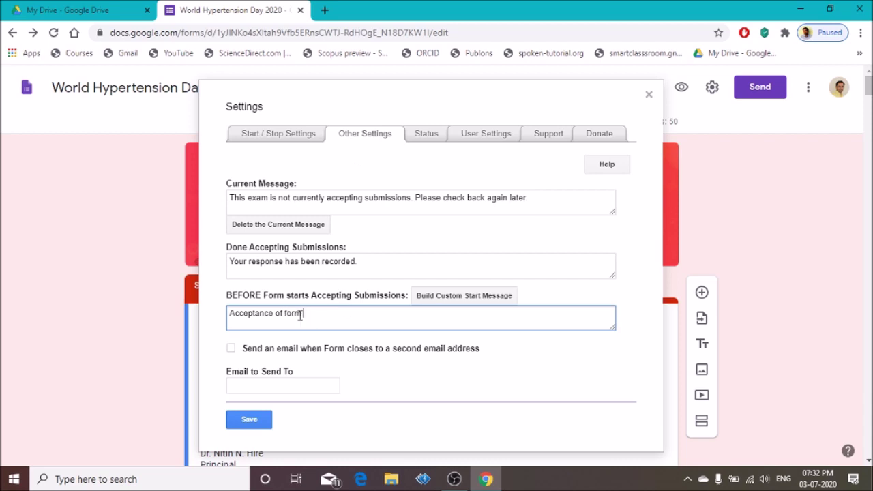
{"action": "type", "text": " will estart"}
{"action": "right_click", "coordinate": [330, 314]}
{"action": "left_click", "coordinate": [413, 131]}
{"action": "type", "text": "fo"}
{"action": "key", "text": "BackSpace"}
{"action": "type", "text": "rom 6th July until 13th"}
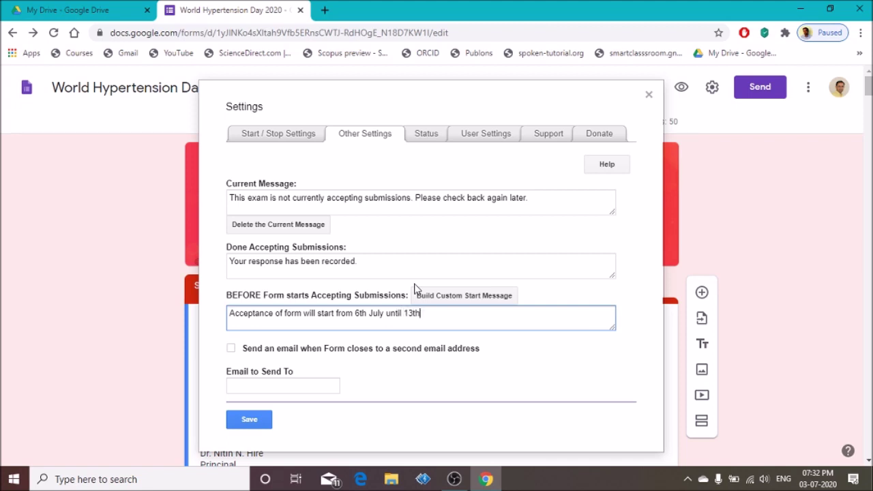
{"action": "type", "text": " July"}
{"action": "type", "text": " 11 am onwars"}
Enable the email notification when the form closes and save the message settings.
{"action": "scroll", "coordinate": [361, 393], "scroll_direction": "down", "scroll_amount": 1}
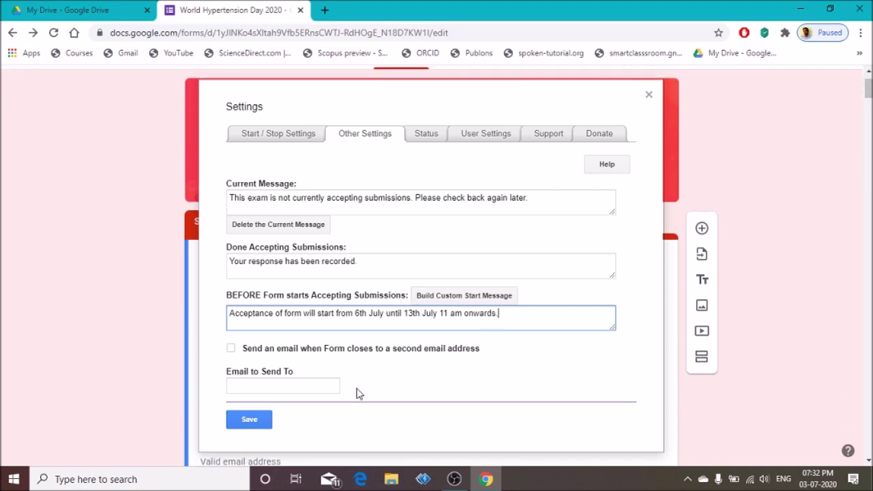
{"action": "left_click", "coordinate": [277, 351]}
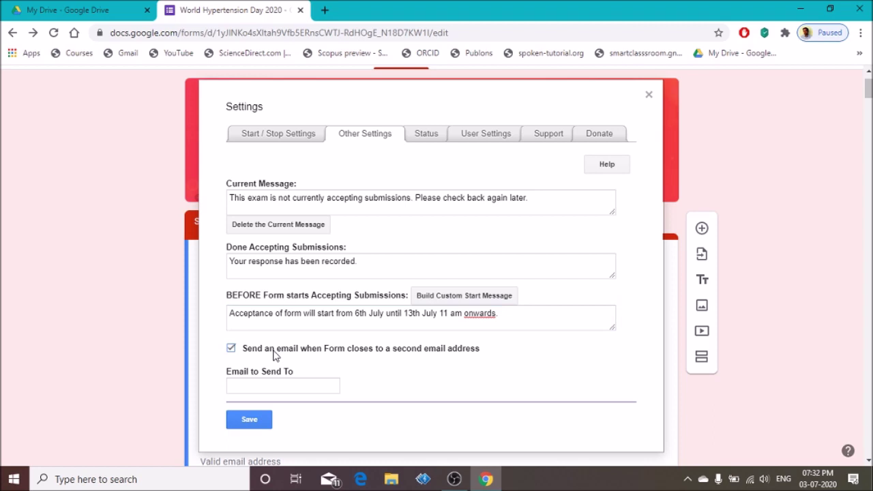
{"action": "left_click", "coordinate": [255, 422]}
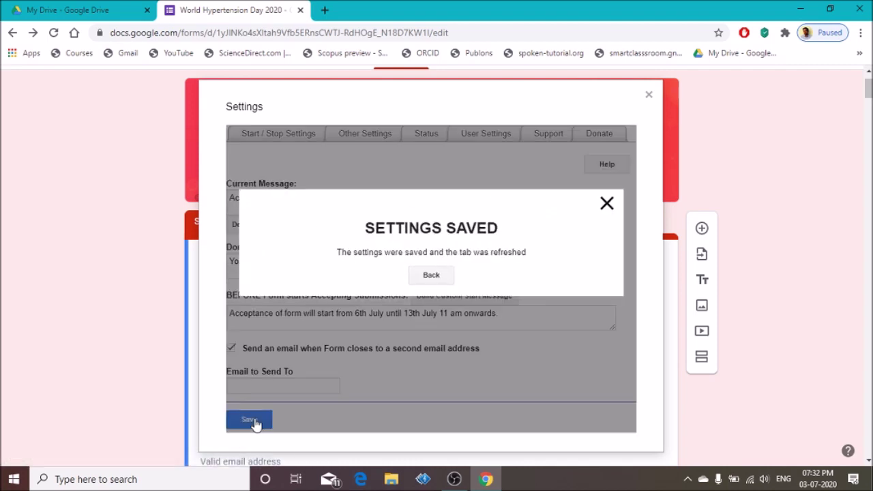
Implement the 06-07-2020 to 13-07-2020, 11 AM start/stop schedule and dismiss the start-message reminder.
{"action": "left_click", "coordinate": [432, 275]}
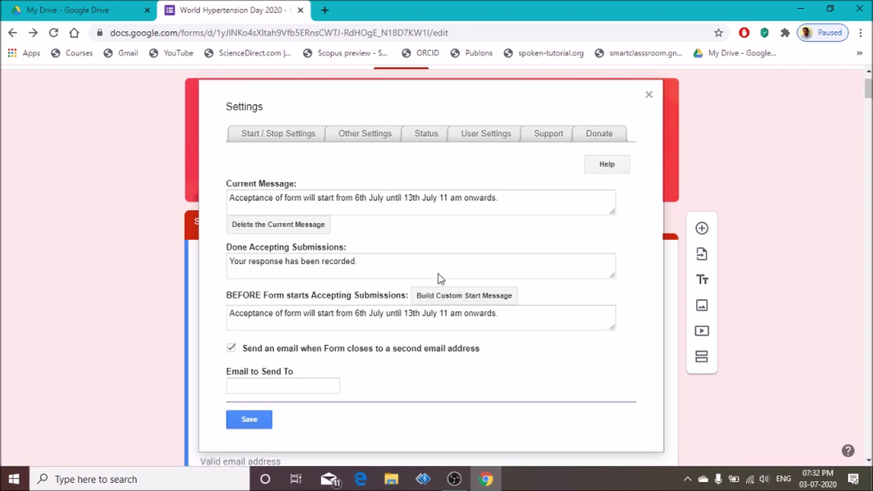
{"action": "left_click", "coordinate": [279, 135]}
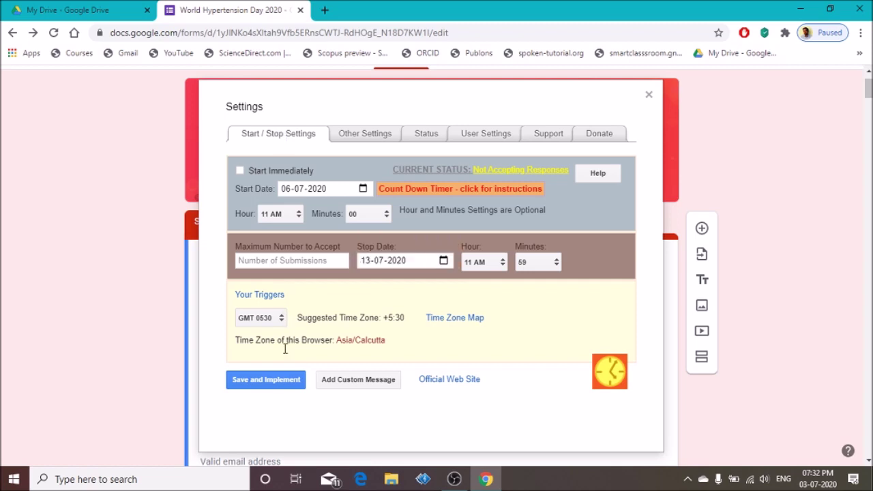
{"action": "left_click", "coordinate": [285, 386]}
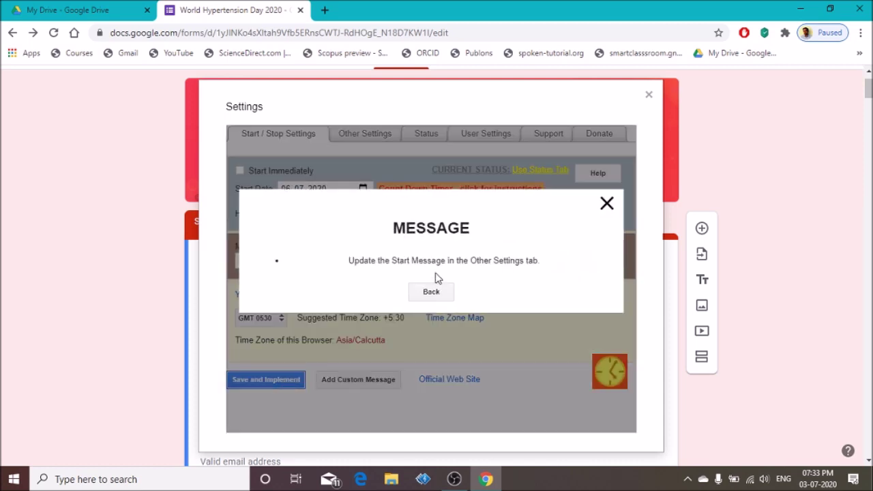
{"action": "left_click", "coordinate": [436, 297]}
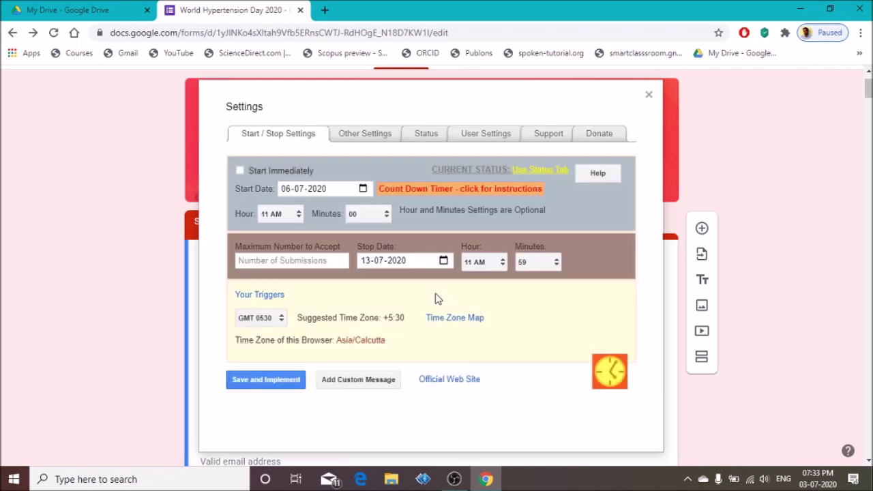
Copy the form's shortened forms.gle share link from the Send form dialog.
{"action": "left_click", "coordinate": [649, 96]}
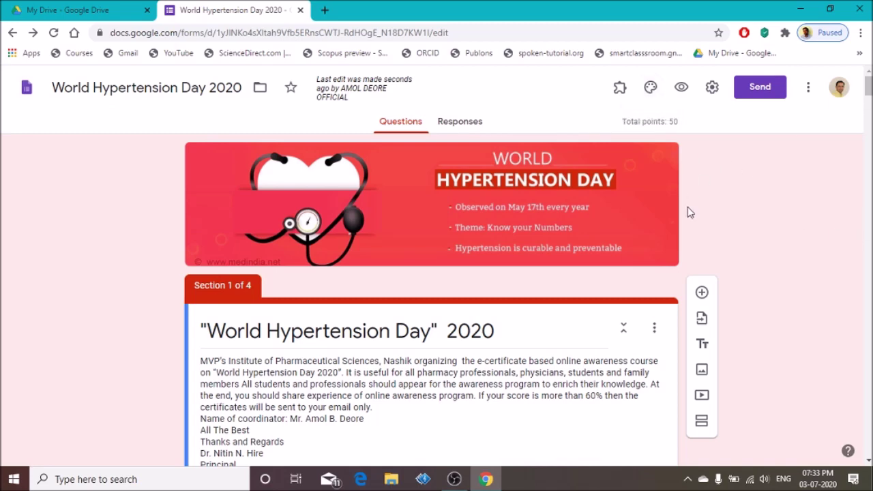
{"action": "scroll", "coordinate": [775, 228], "scroll_direction": "down", "scroll_amount": 1}
{"action": "scroll", "coordinate": [780, 229], "scroll_direction": "up", "scroll_amount": 1}
{"action": "left_click", "coordinate": [764, 87]}
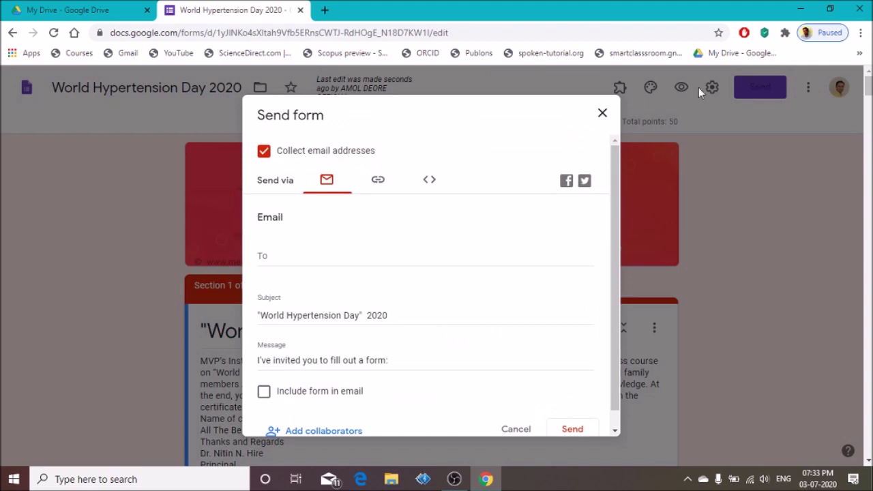
{"action": "left_click", "coordinate": [379, 183]}
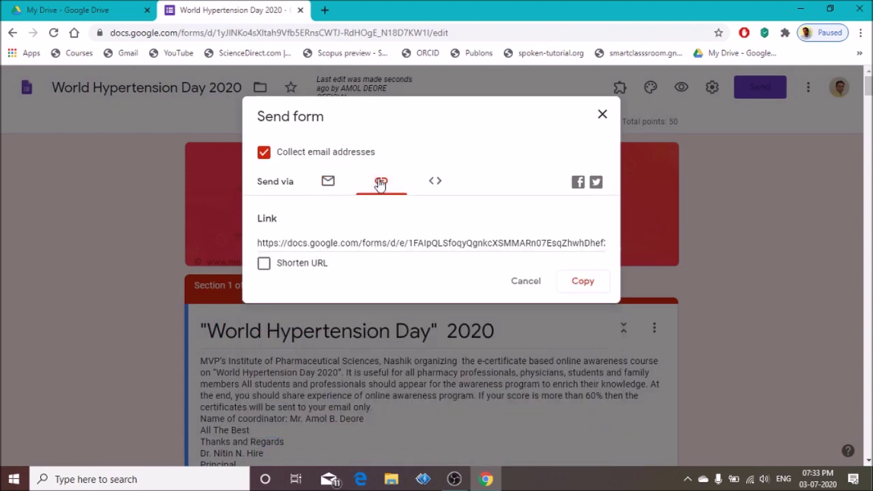
{"action": "left_click", "coordinate": [307, 266]}
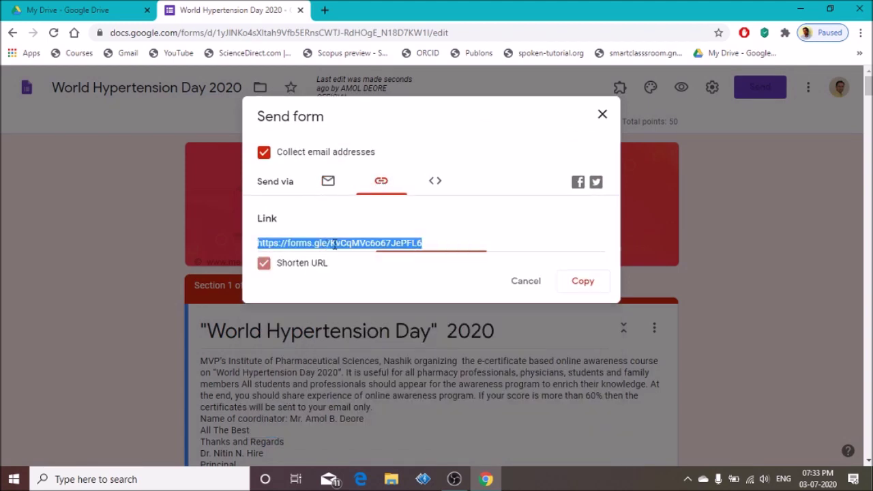
{"action": "right_click", "coordinate": [433, 247]}
{"action": "left_click", "coordinate": [452, 253]}
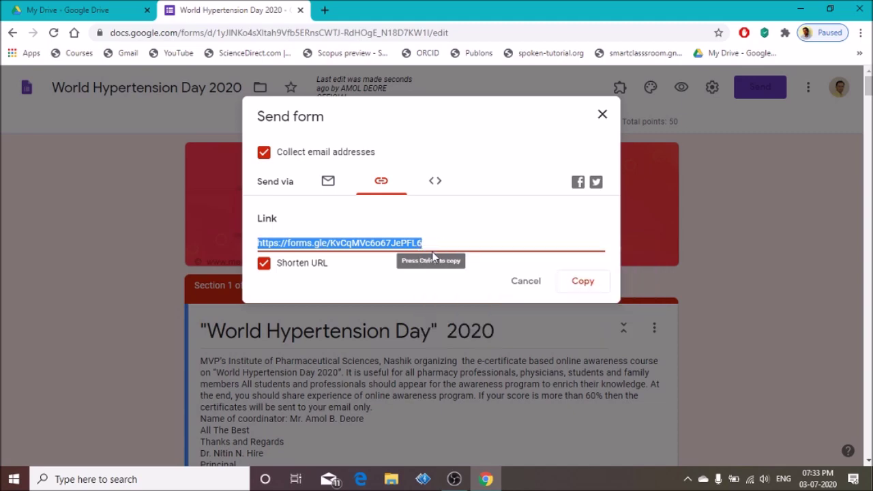